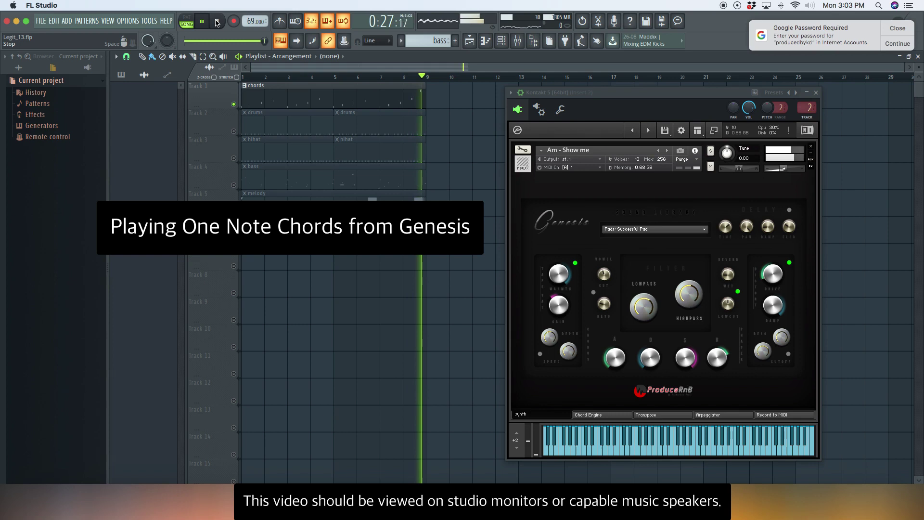
# Step: Replay the soloed chords track from the start of the arrangement and stop playback
pyautogui.click(216, 23)
pyautogui.press('space')
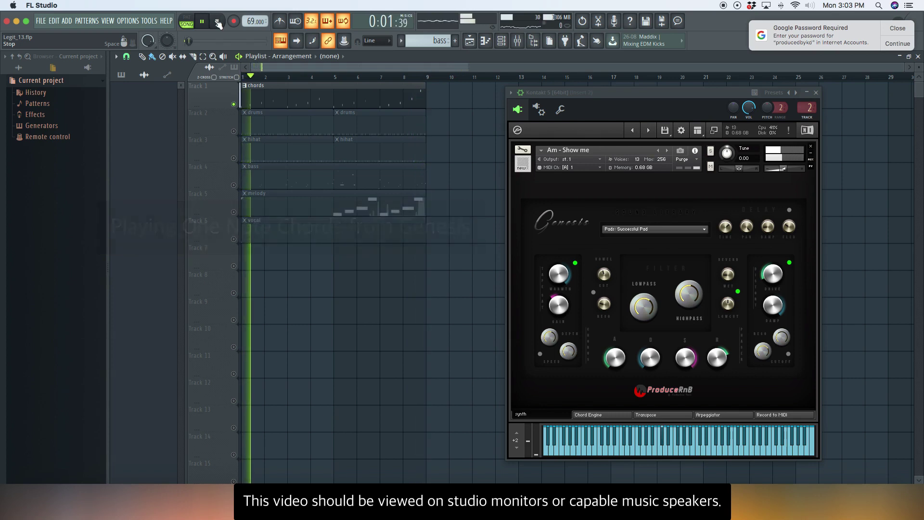
pyautogui.click(217, 22)
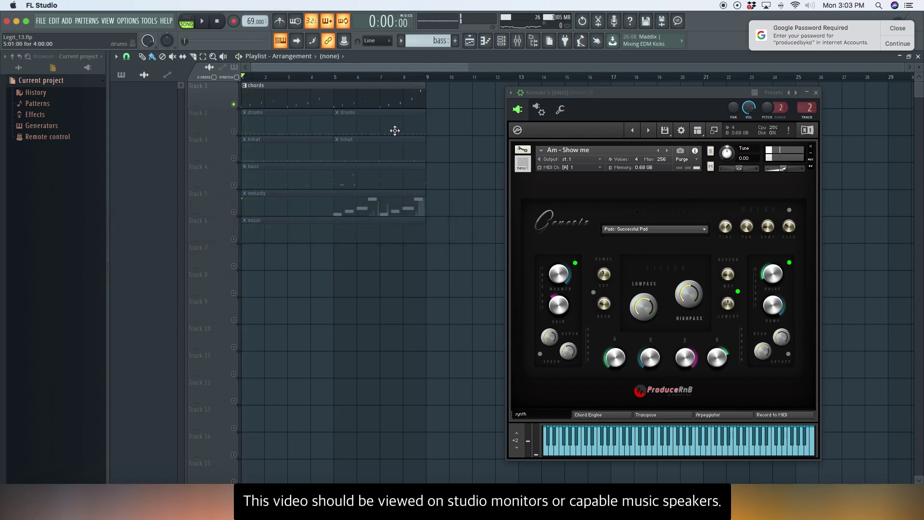
# Step: Show the Genesis Chord Engine page and inspect the chords assigned to the C-sharp and C keys
pyautogui.click(588, 415)
pyautogui.click(666, 265)
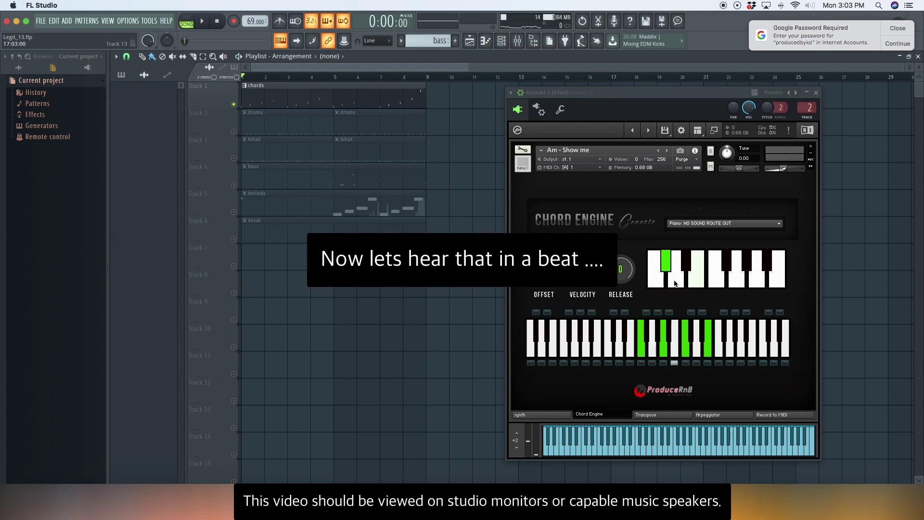
pyautogui.click(656, 284)
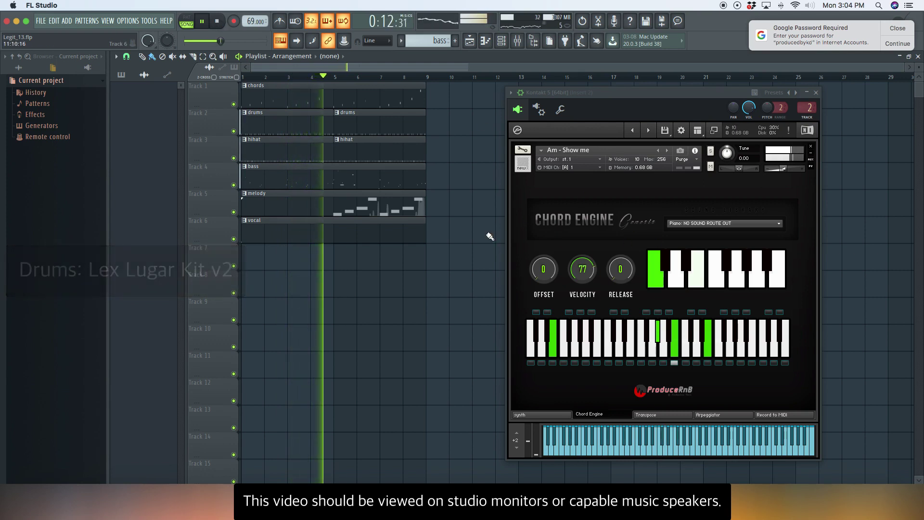
# Step: Pick the melody pattern, open the Kontakt 5 #2 instance from the channel rack, and show its synth and arpeggiator settings
pyautogui.click(361, 196)
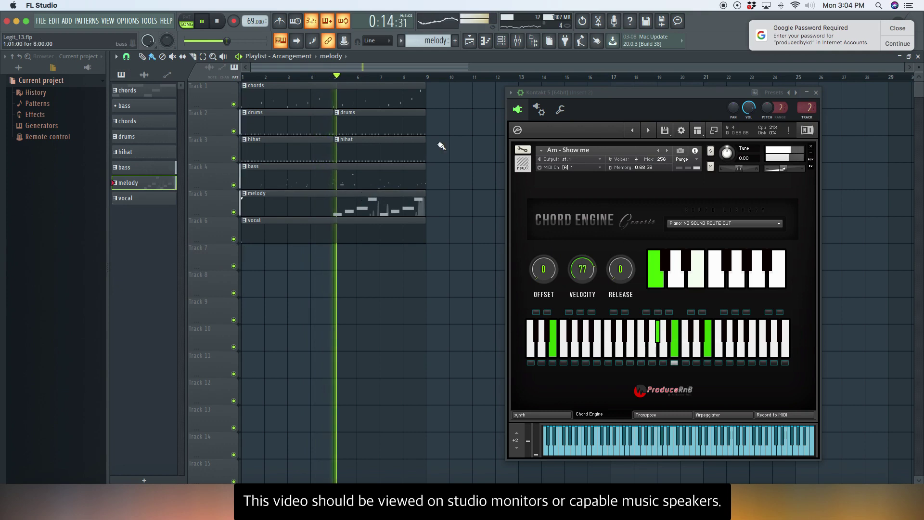
pyautogui.click(502, 42)
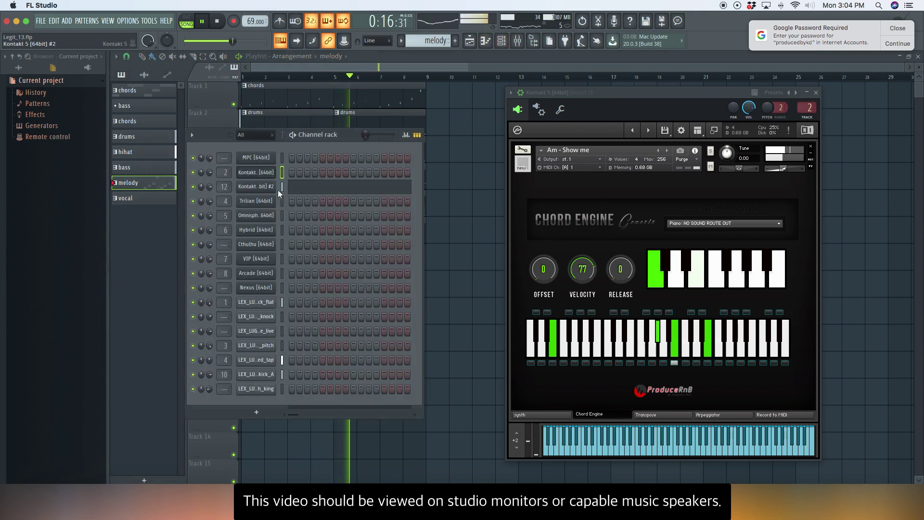
pyautogui.click(259, 187)
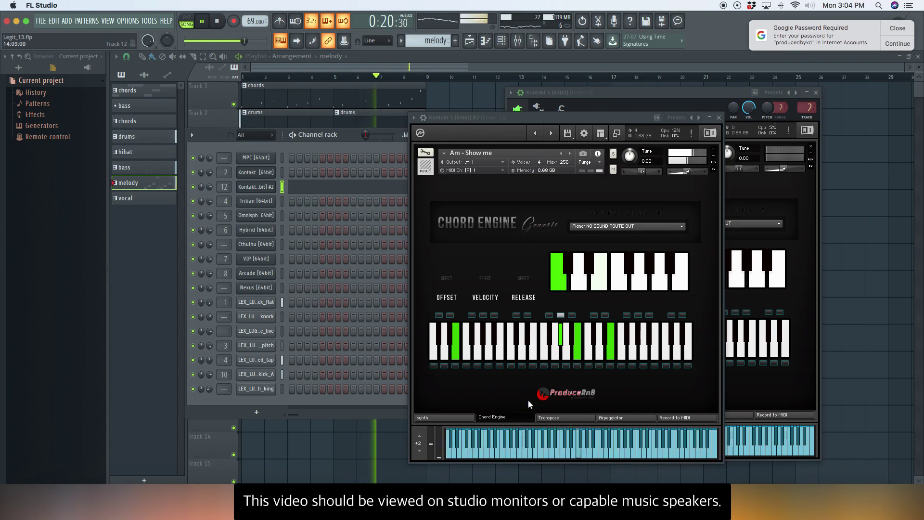
pyautogui.click(460, 418)
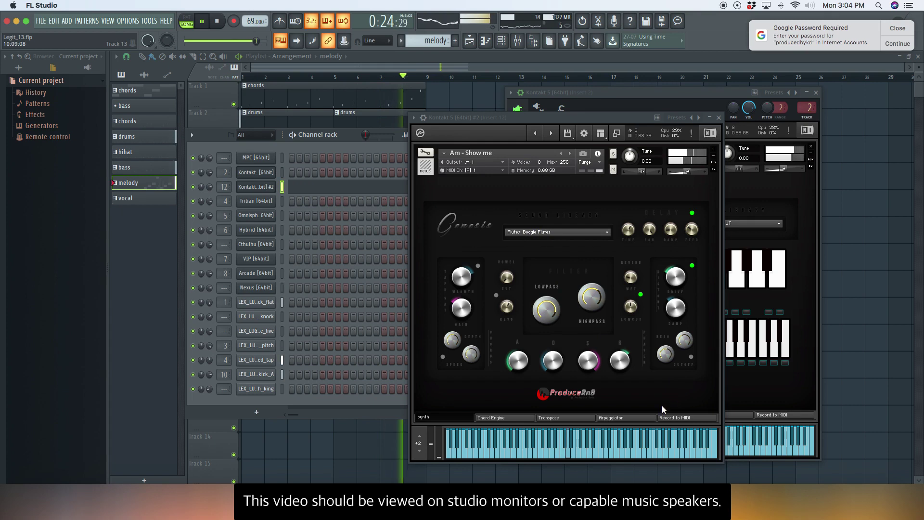
pyautogui.click(613, 418)
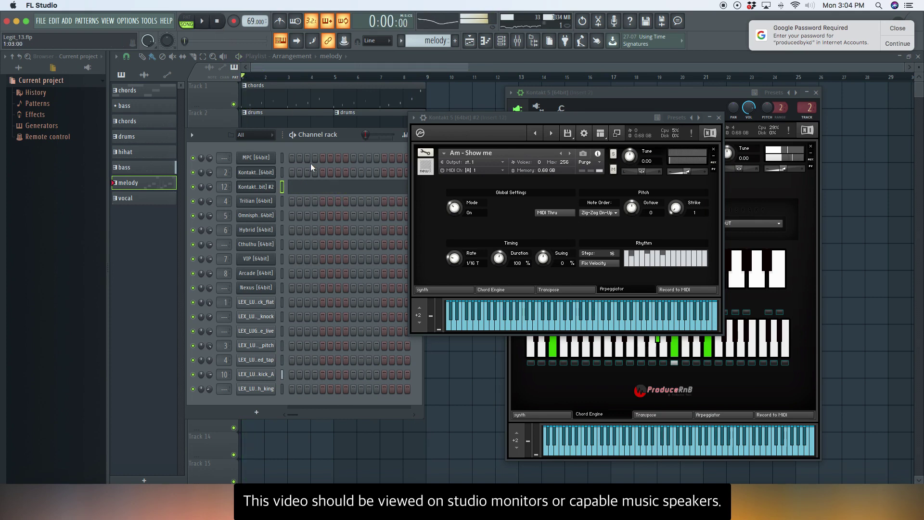
# Step: Move the channel rack off the playlist clips, solo the chords track, and close the Kontakt 5 #2 window
pyautogui.moveTo(345, 134); pyautogui.dragTo(461, 132)
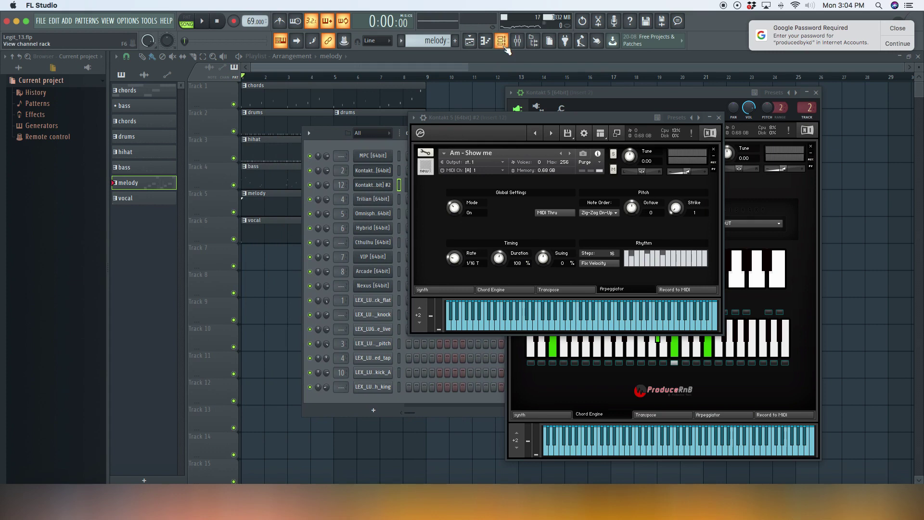
pyautogui.moveTo(331, 135); pyautogui.dragTo(501, 152)
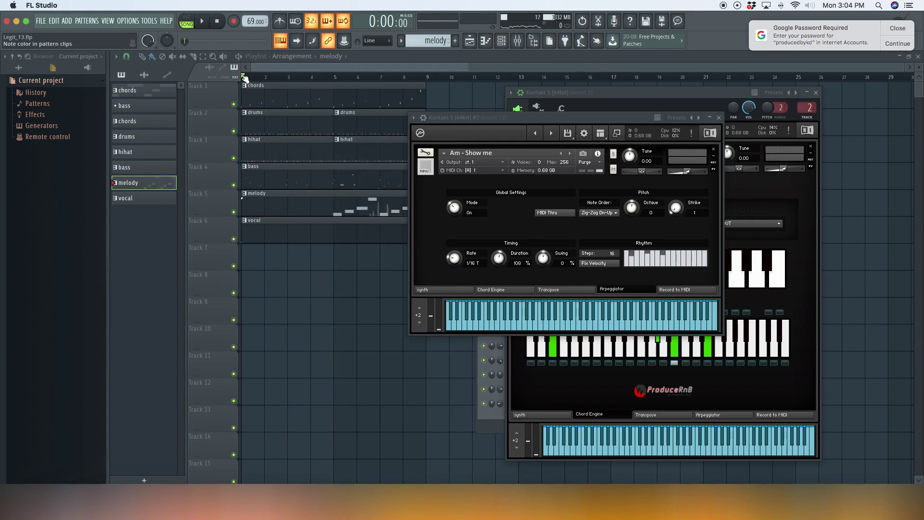
pyautogui.rightClick(233, 105)
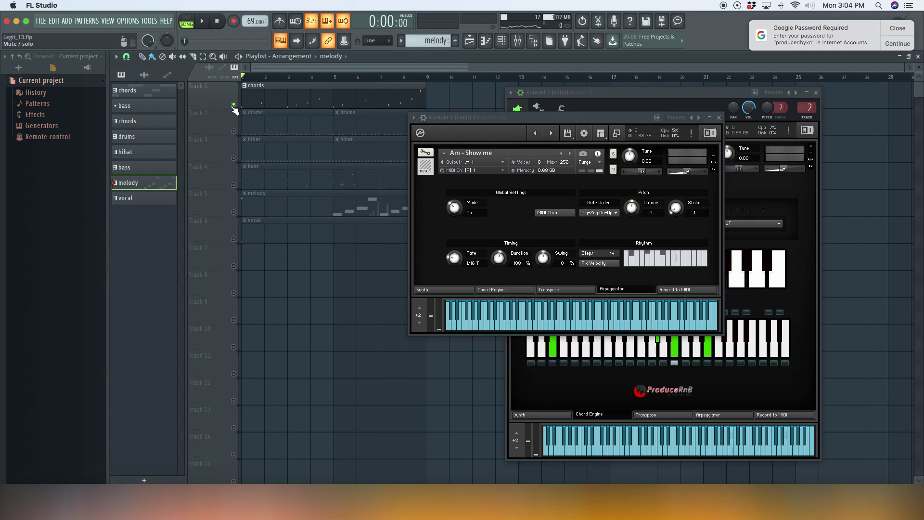
pyautogui.click(718, 117)
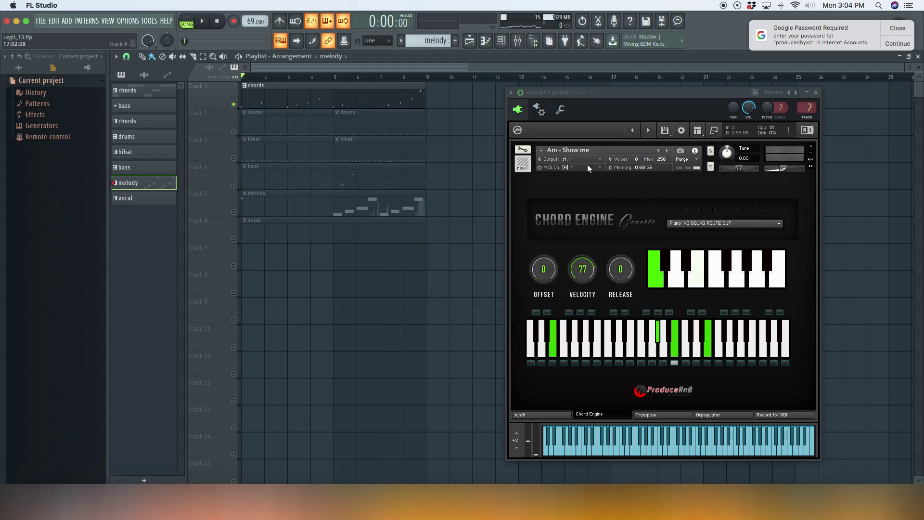
# Step: Look through the first Genesis instance's Record to MIDI, Chord Engine and synth pages while the chords play
pyautogui.click(762, 416)
pyautogui.click(602, 317)
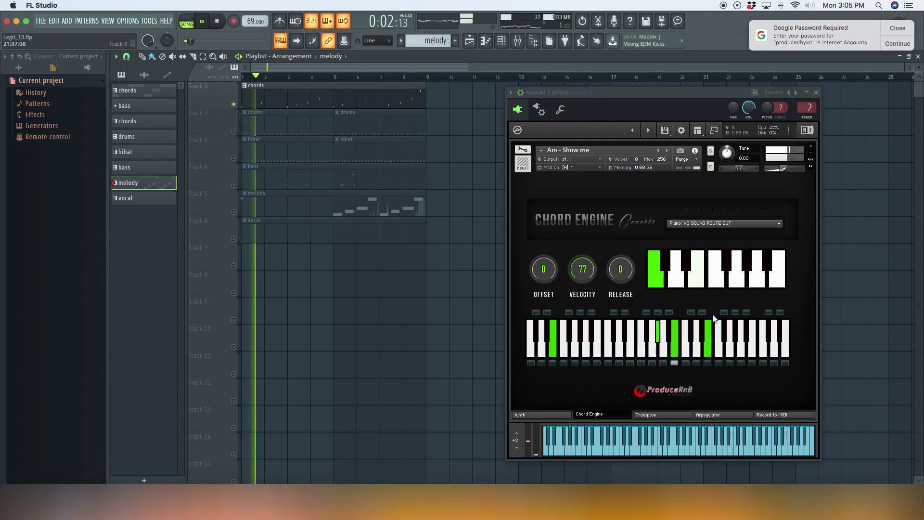
pyautogui.click(559, 413)
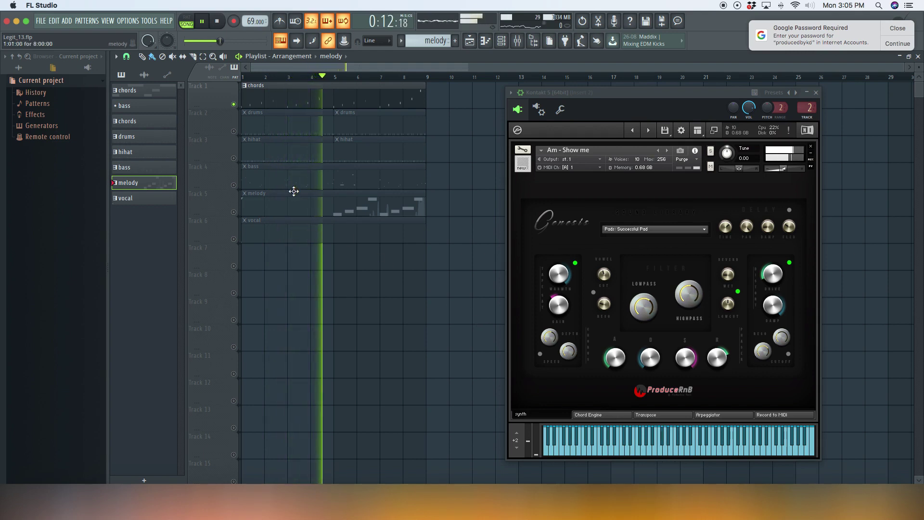
# Step: Unmute the drums track and the hihat track in the playlist, stopping playback before each change
pyautogui.click(219, 22)
pyautogui.click(233, 132)
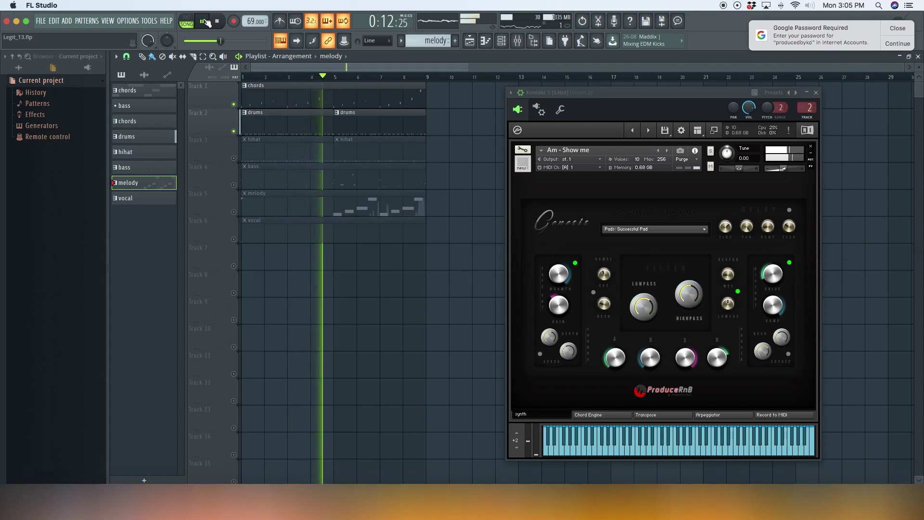
pyautogui.click(217, 21)
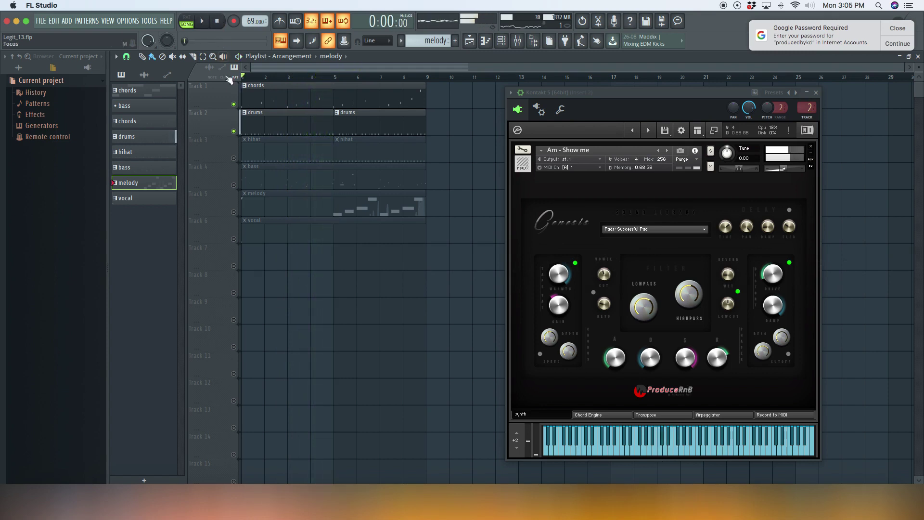
pyautogui.click(234, 159)
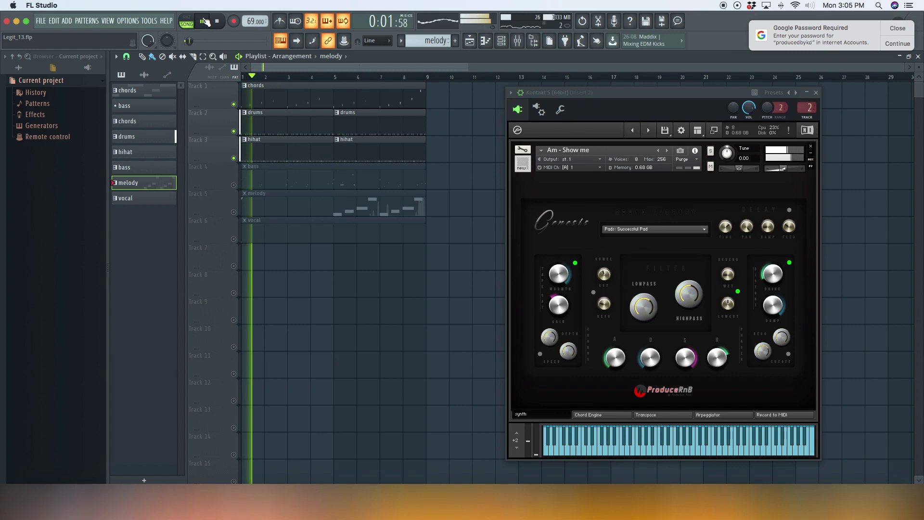
# Step: Show the channel rack over the playlist, select all the LEX_LUGER drum channels, and move the rack clear of the drum clips
pyautogui.click(501, 41)
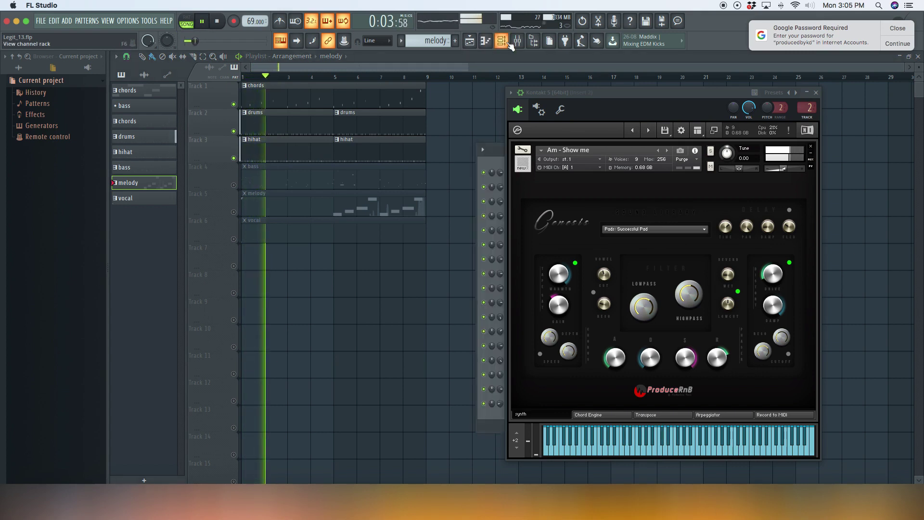
pyautogui.moveTo(480, 146); pyautogui.dragTo(294, 111)
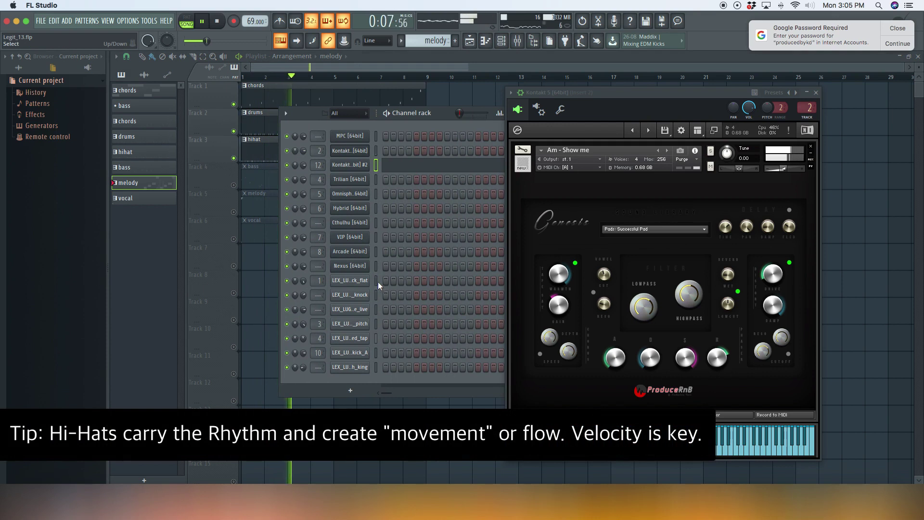
pyautogui.moveTo(375, 281); pyautogui.dragTo(377, 369)
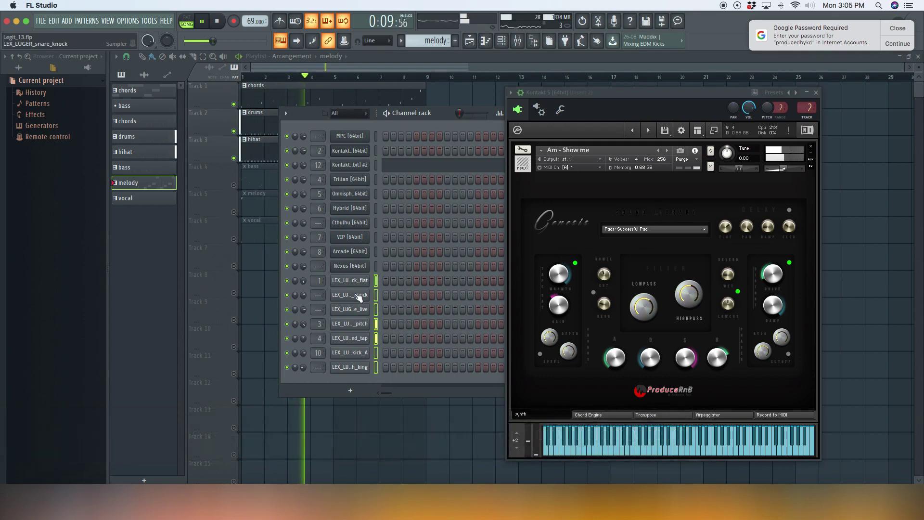
pyautogui.moveTo(441, 112); pyautogui.dragTo(531, 154)
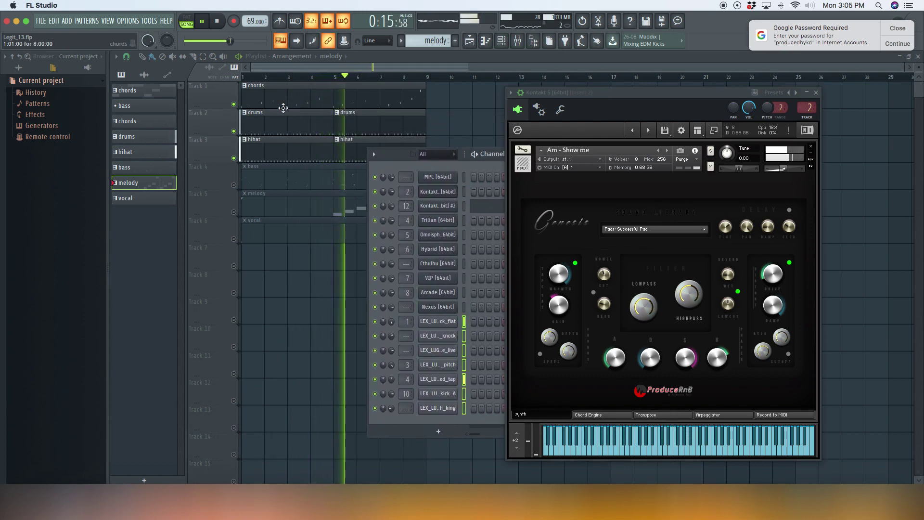
# Step: Unmute the bass track and the melody track in the playlist, stopping playback before each change
pyautogui.click(217, 20)
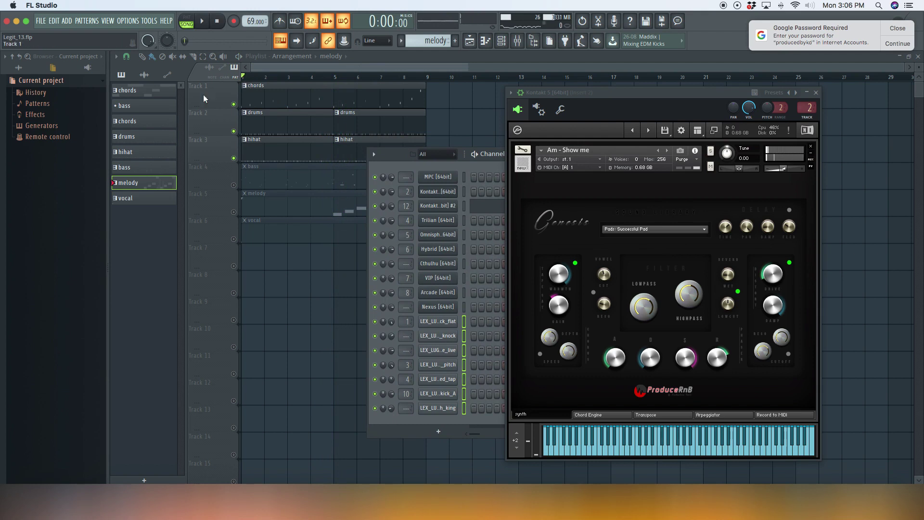
pyautogui.click(233, 185)
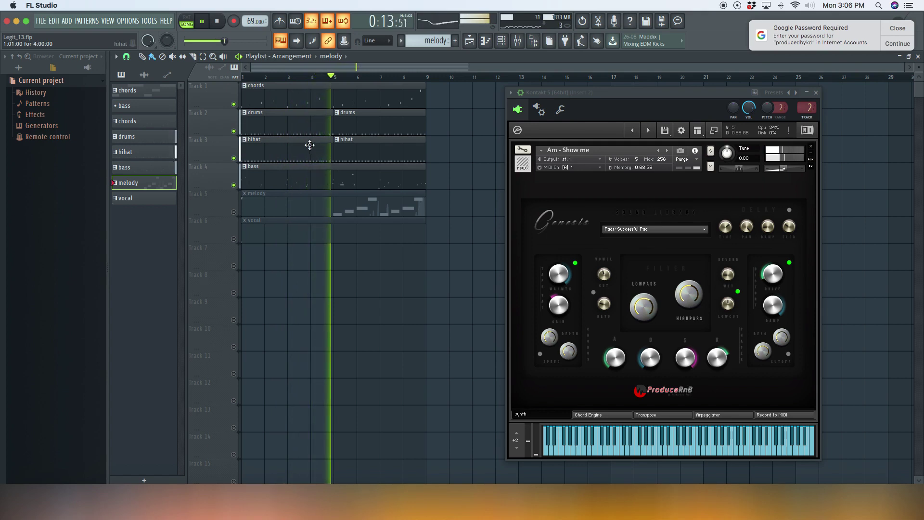
pyautogui.click(218, 21)
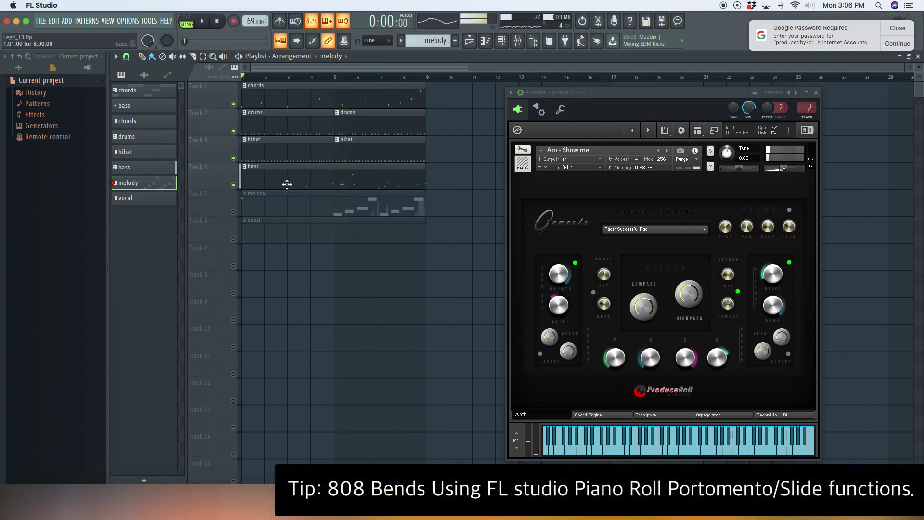
pyautogui.click(233, 212)
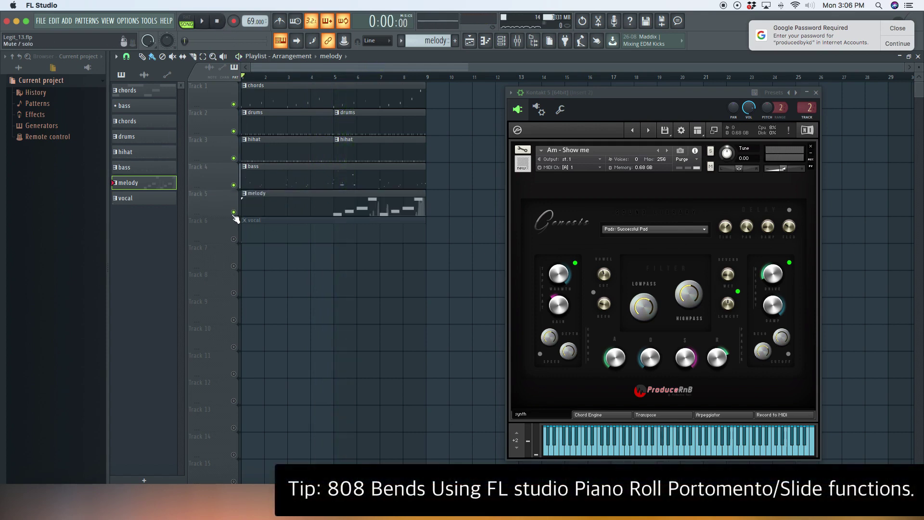
# Step: Open the melody clip in the piano roll, view its notes, and close the Kontakt window covering them
pyautogui.doubleClick(305, 193)
pyautogui.moveTo(605, 85); pyautogui.dragTo(236, 141)
pyautogui.scroll(5, 564, 193)
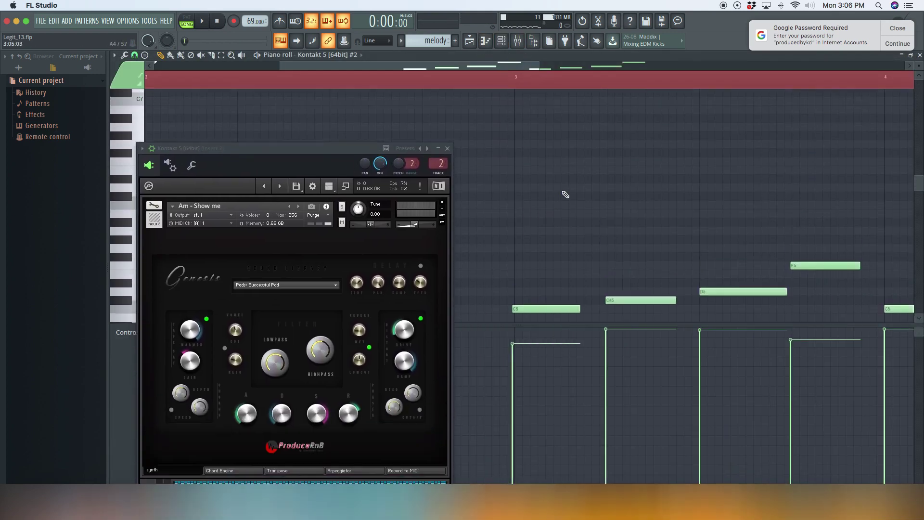
pyautogui.scroll(-3, 564, 192)
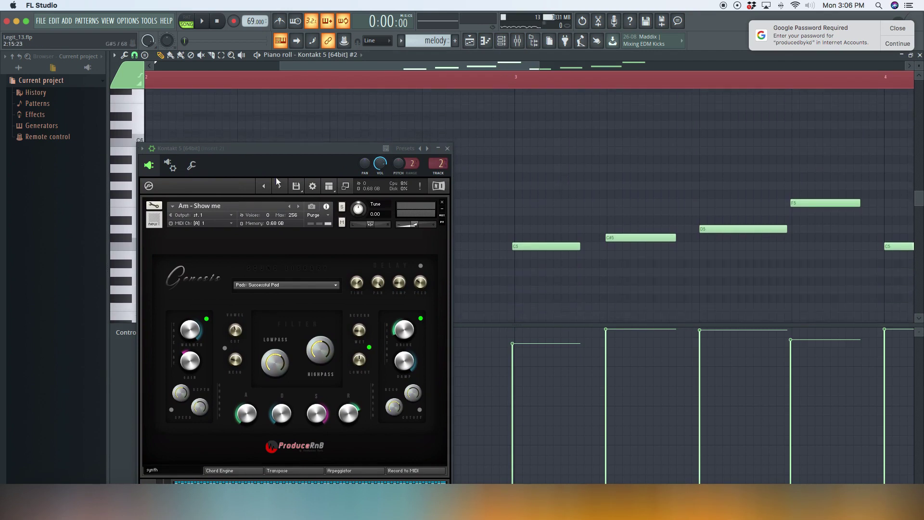
pyautogui.click(448, 148)
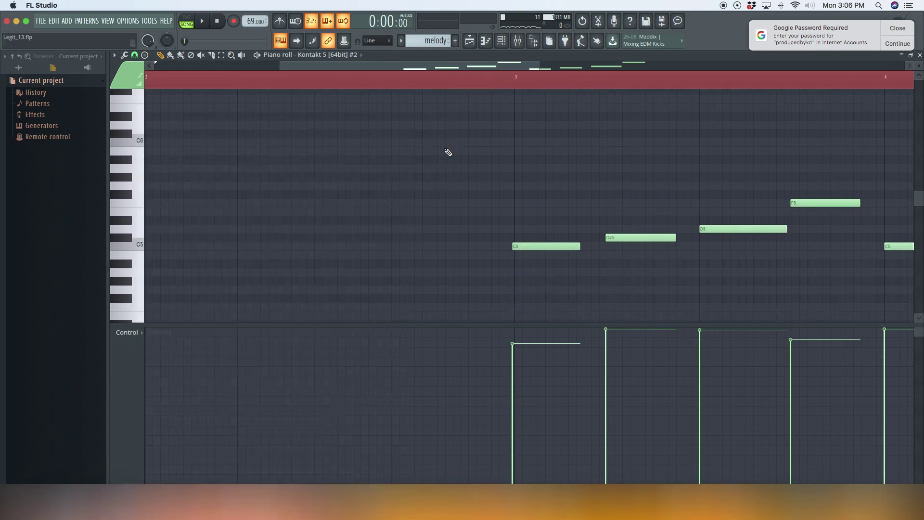
# Step: Reopen the Kontakt 5 #2 arpeggiator settings, then return to the playlist and play the arrangement
pyautogui.click(502, 42)
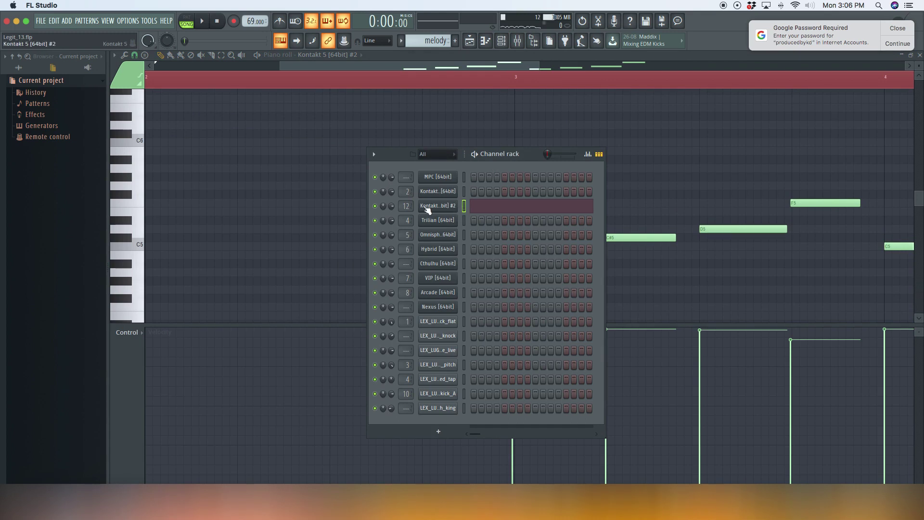
pyautogui.click(445, 206)
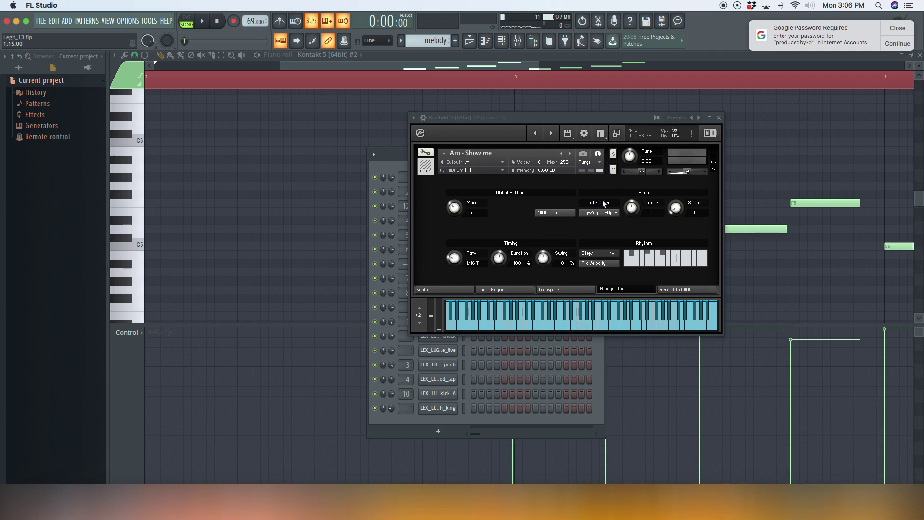
pyautogui.click(483, 42)
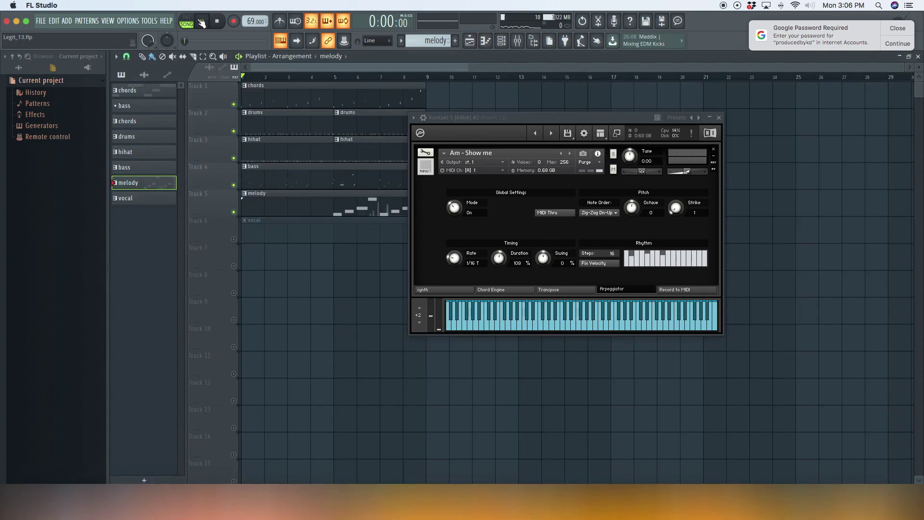
pyautogui.press('space')
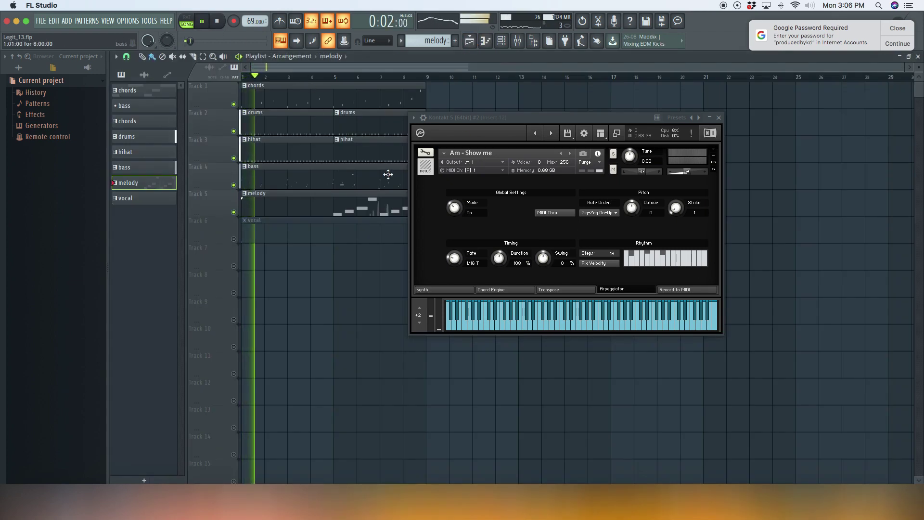
# Step: Show the Kontakt 5 #2 instance's Chord Engine page and move its window clear of the playlist clips
pyautogui.click(508, 291)
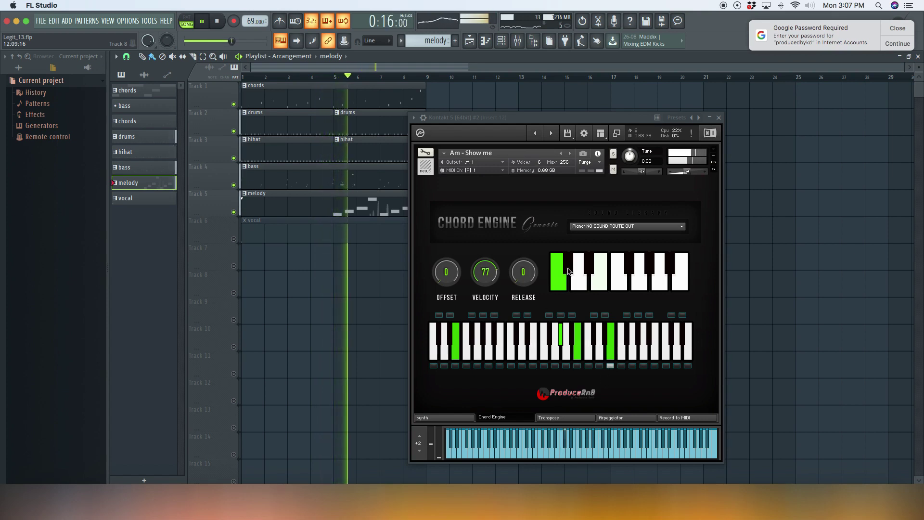
pyautogui.moveTo(536, 135); pyautogui.dragTo(576, 133)
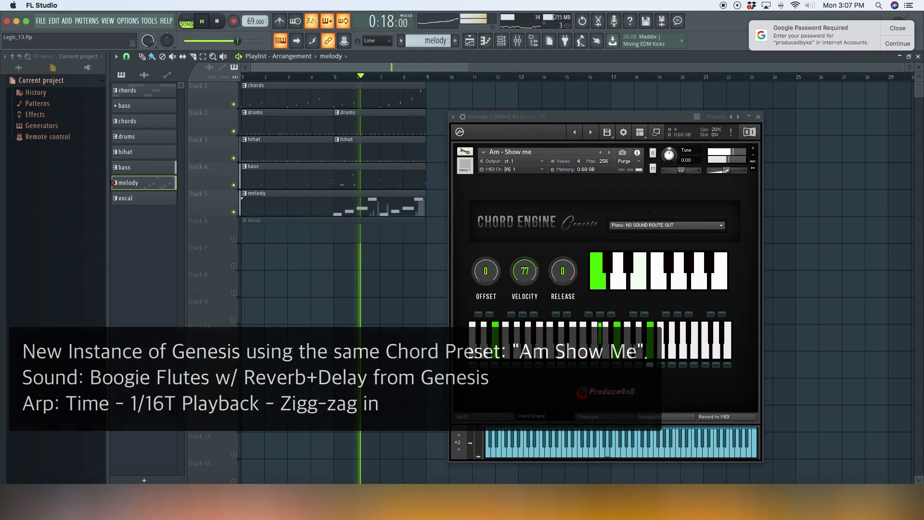
# Step: Review the arpeggiator settings and the synth page of the Kontakt 5 #2 instance while the arrangement plays
pyautogui.click(668, 417)
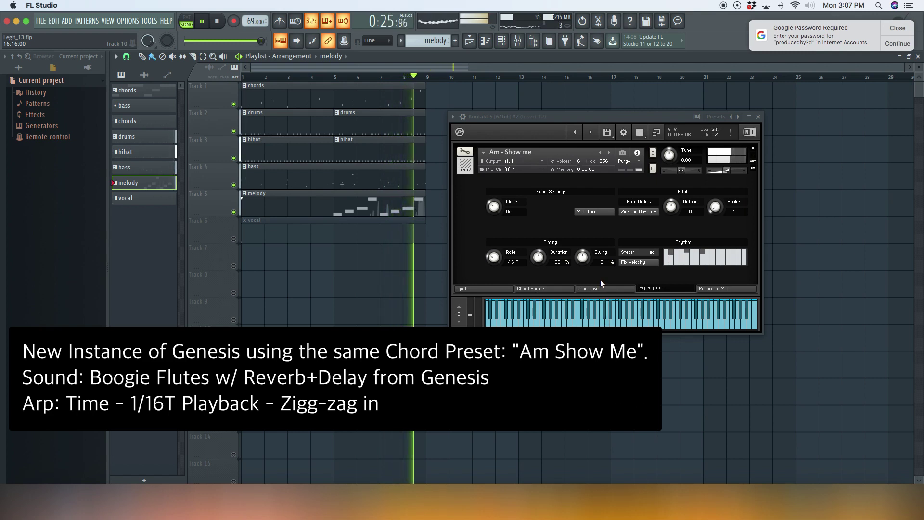
pyautogui.click(489, 289)
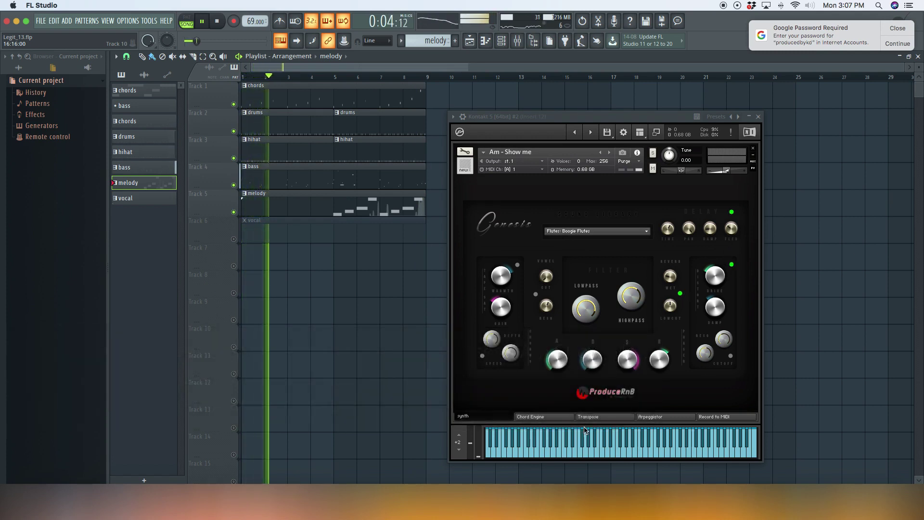
# Step: Record the playing melody in the Record to MIDI page of Kontakt 5 #2, then stop the recording and playback
pyautogui.click(725, 417)
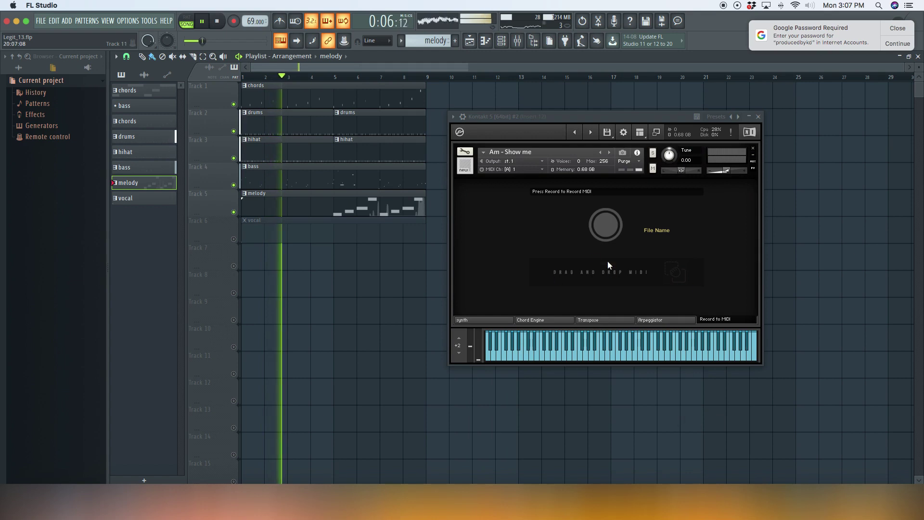
pyautogui.click(606, 225)
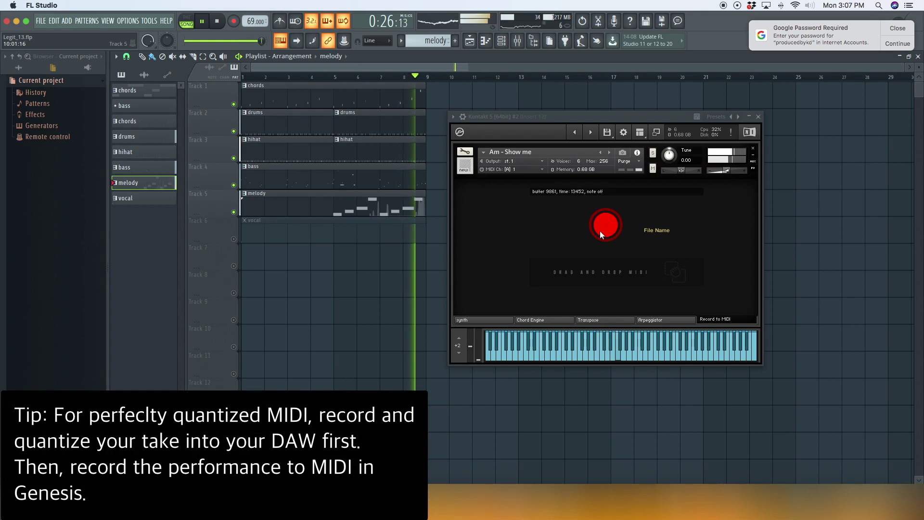
pyautogui.click(607, 230)
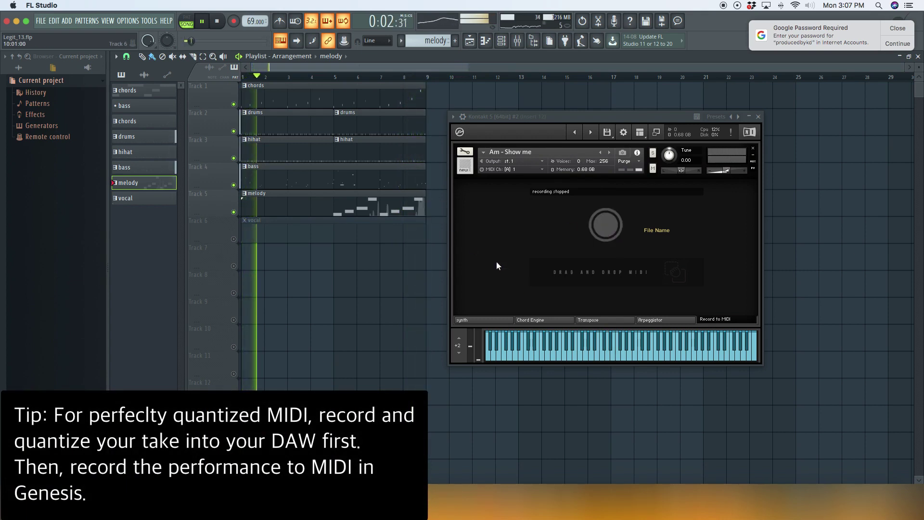
pyautogui.click(206, 22)
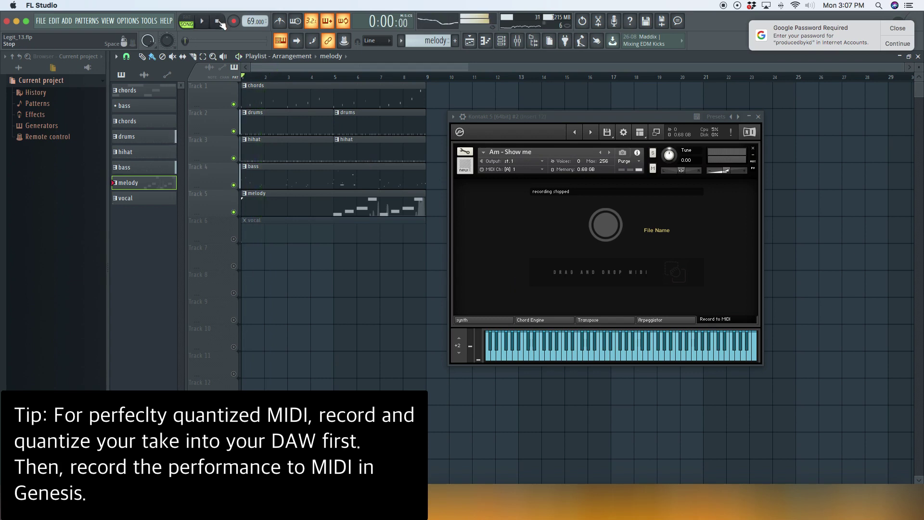
# Step: Show the channel rack beside the Kontakt window and place the recorded MIDI on the VIP channel
pyautogui.click(502, 42)
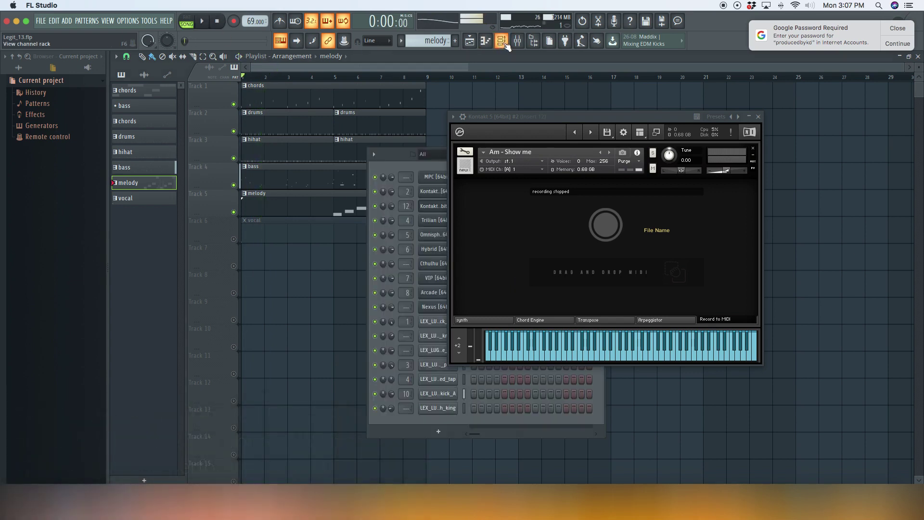
pyautogui.moveTo(391, 154); pyautogui.dragTo(250, 102)
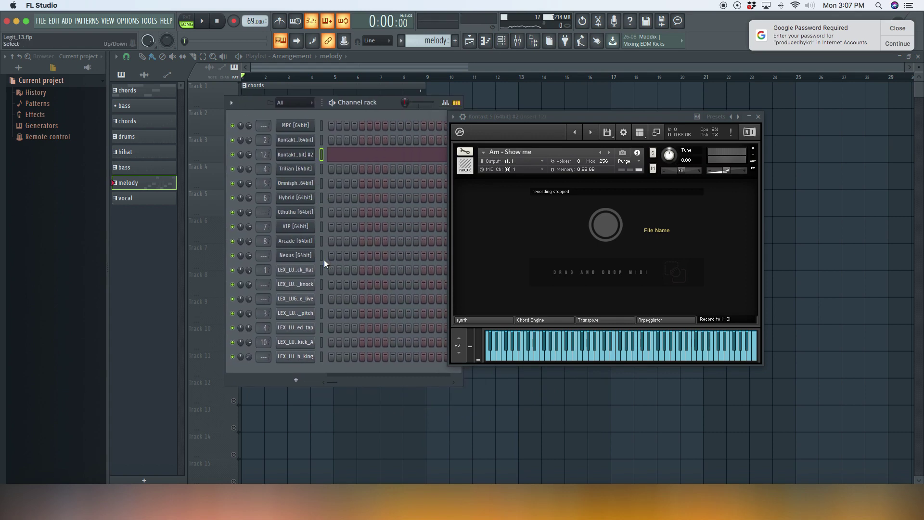
pyautogui.click(322, 225)
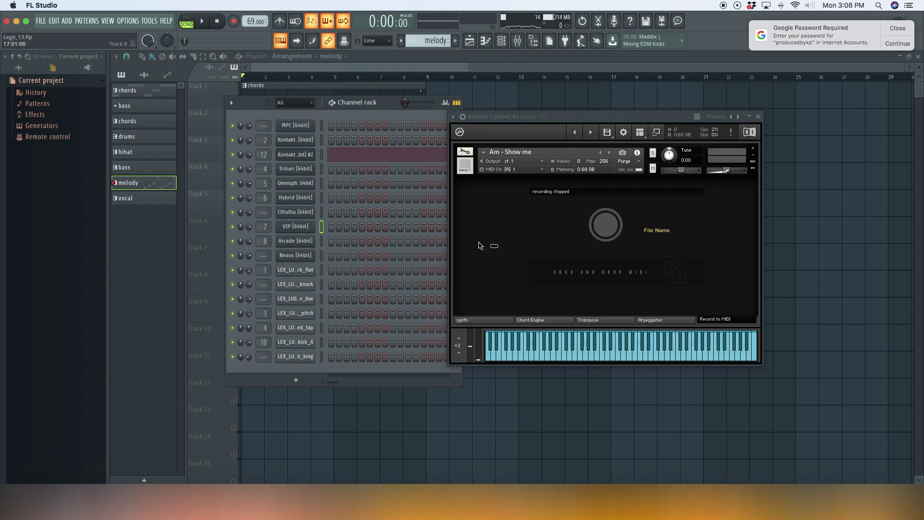
pyautogui.moveTo(294, 229); pyautogui.dragTo(291, 227)
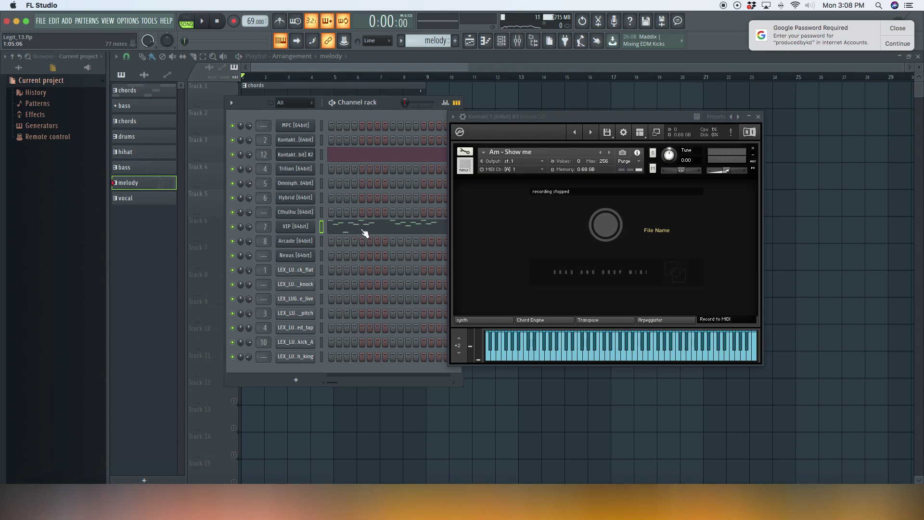
# Step: Compare the Kontakt 5 #2 arpeggiator settings with the VIP channel's notes in the piano roll, moving Kontakt clear of the channel rack
pyautogui.moveTo(536, 118); pyautogui.dragTo(602, 122)
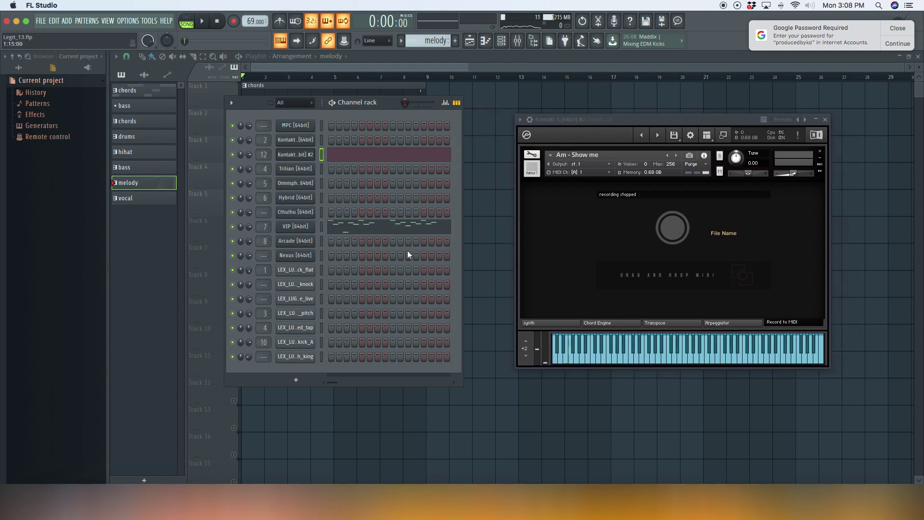
pyautogui.click(733, 323)
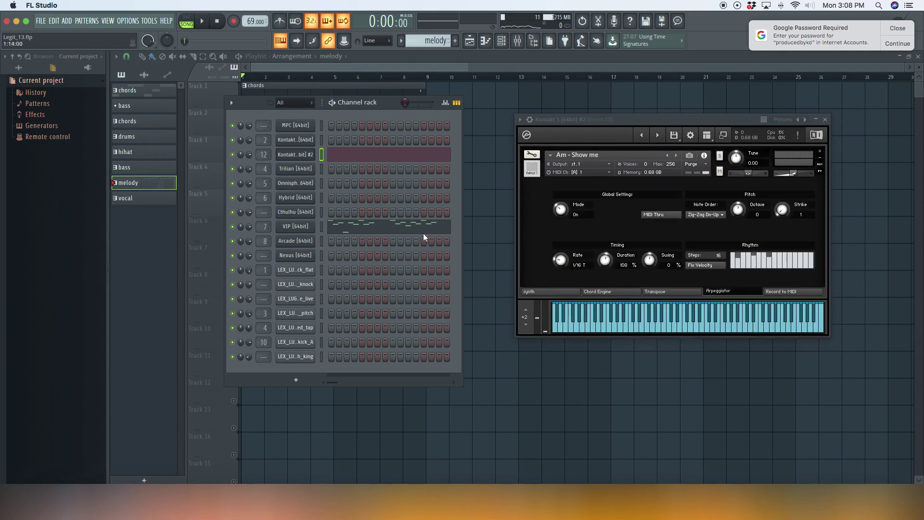
pyautogui.click(387, 229)
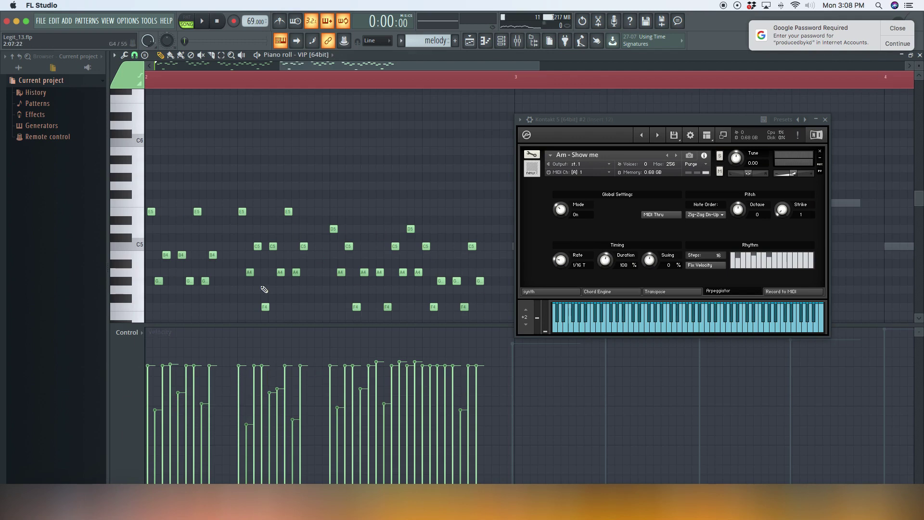
# Step: Return to the playlist and channel rack, and view the VIP channel's instrument window before closing it
pyautogui.click(470, 41)
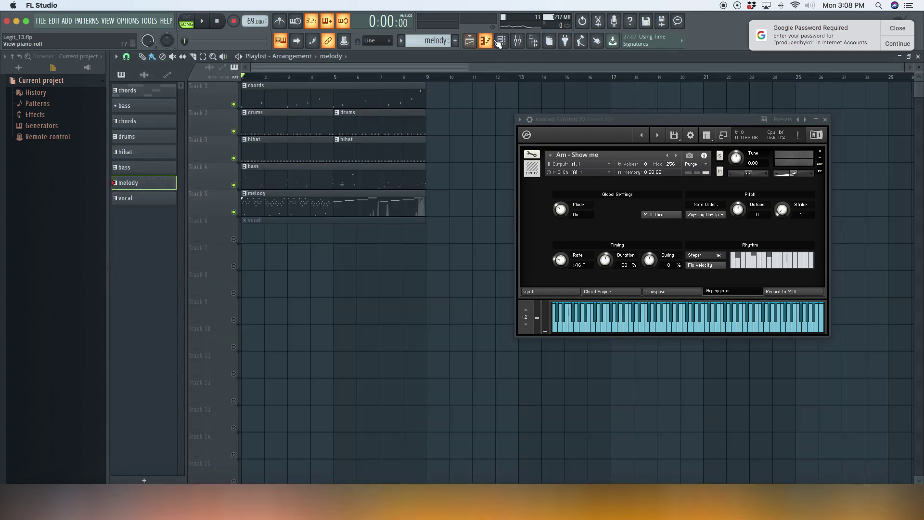
pyautogui.click(501, 41)
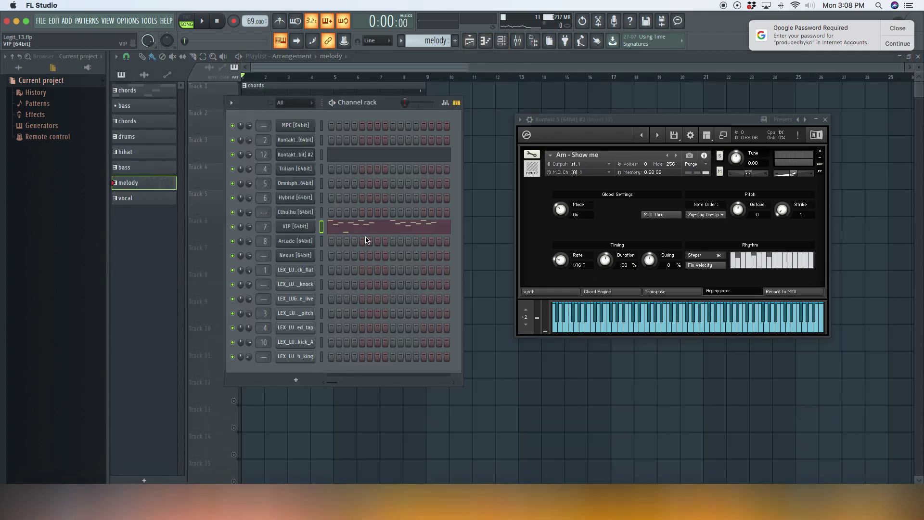
pyautogui.click(292, 229)
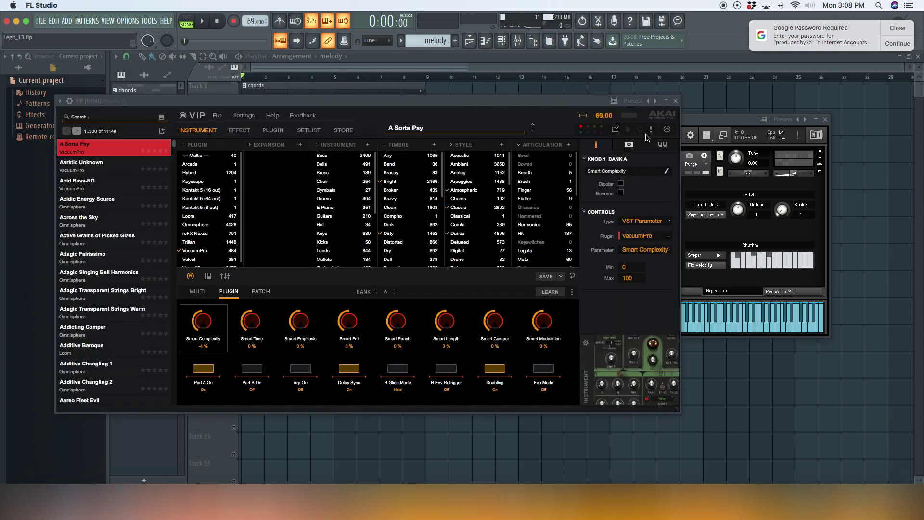
pyautogui.click(677, 101)
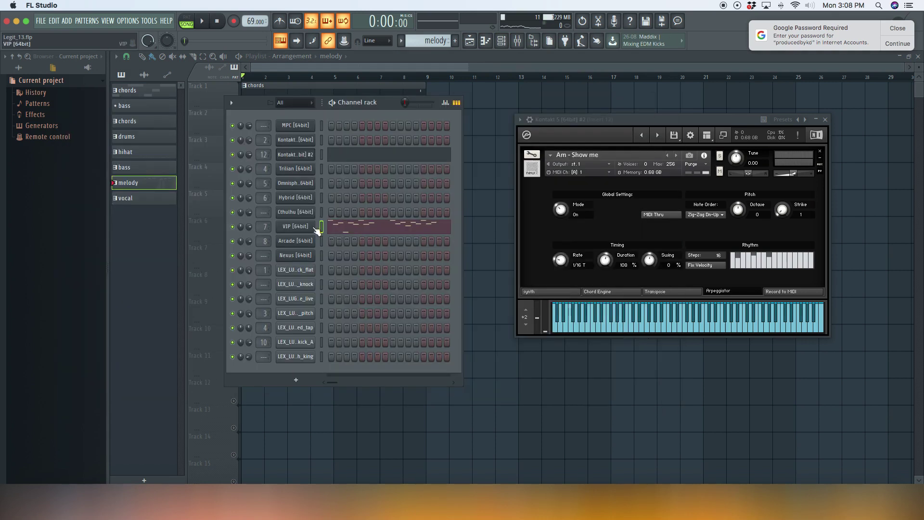
# Step: Cut the recorded notes from the VIP channel in the channel rack
pyautogui.rightClick(334, 229)
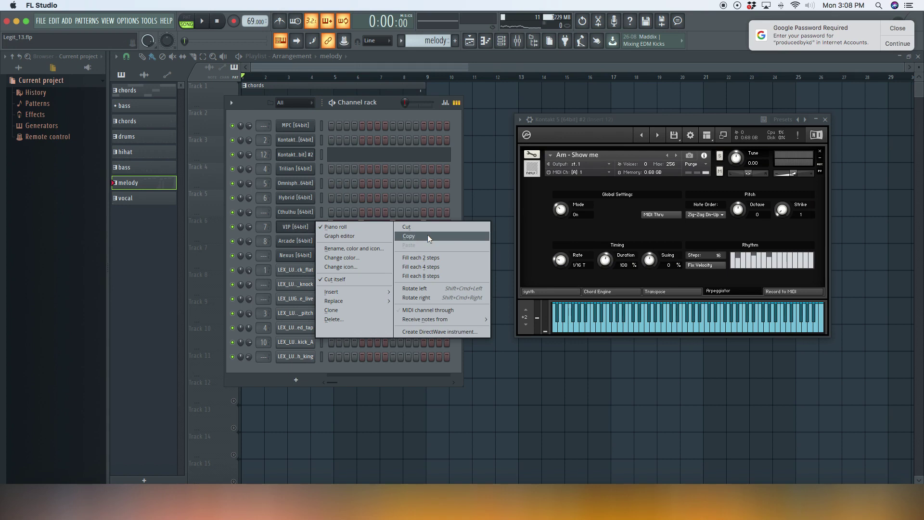
pyautogui.click(413, 229)
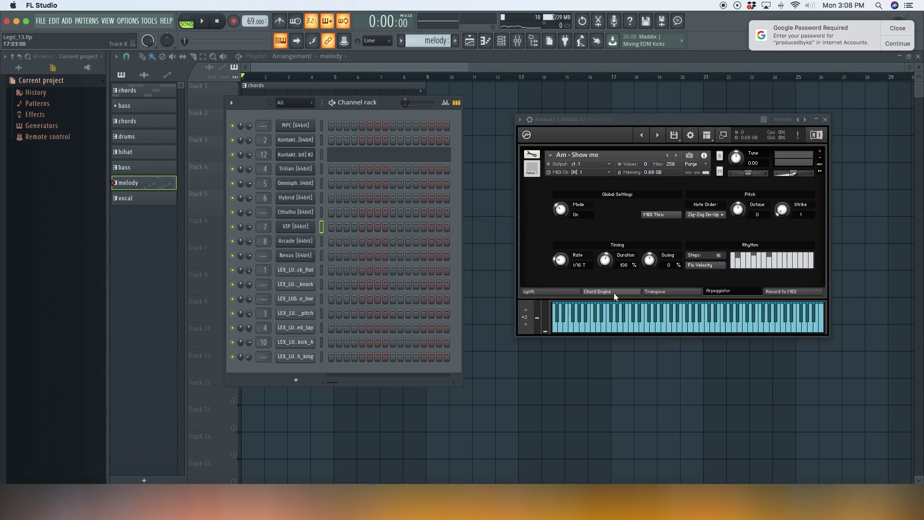
# Step: Place the MIDI from the Record to MIDI page on the VIP channel again, then clear that channel's notes
pyautogui.click(789, 291)
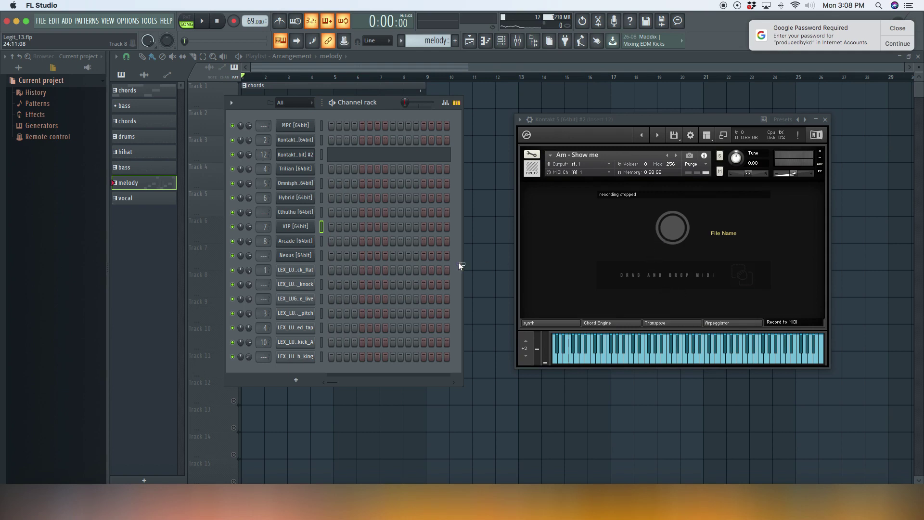
pyautogui.moveTo(302, 230); pyautogui.dragTo(294, 228)
pyautogui.click(679, 233)
pyautogui.click(674, 231)
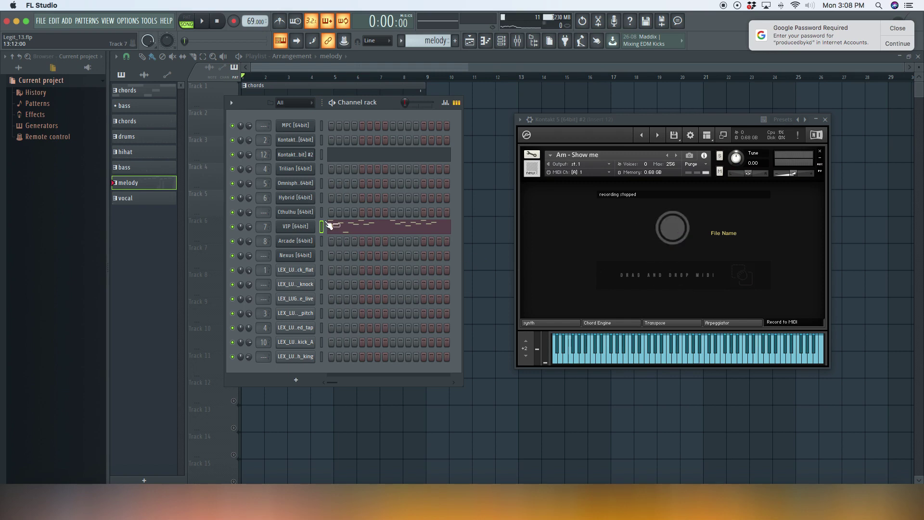
pyautogui.moveTo(300, 228); pyautogui.dragTo(303, 229)
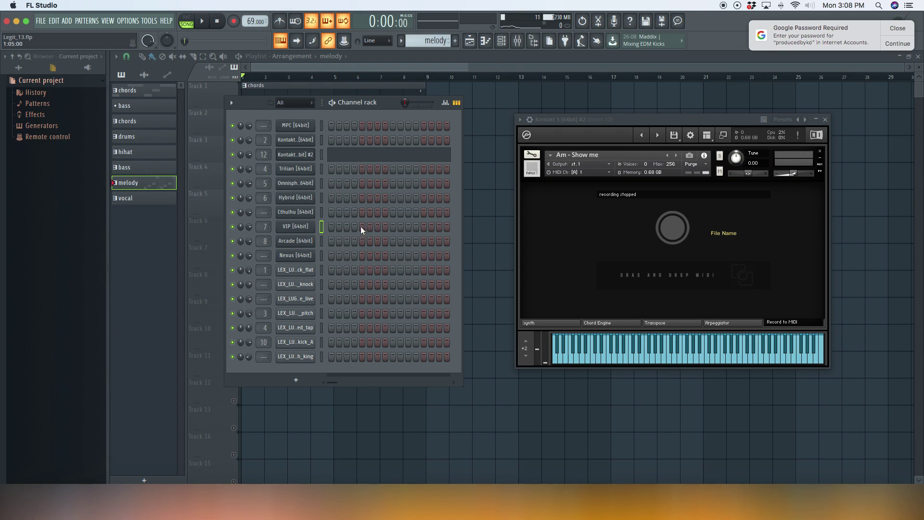